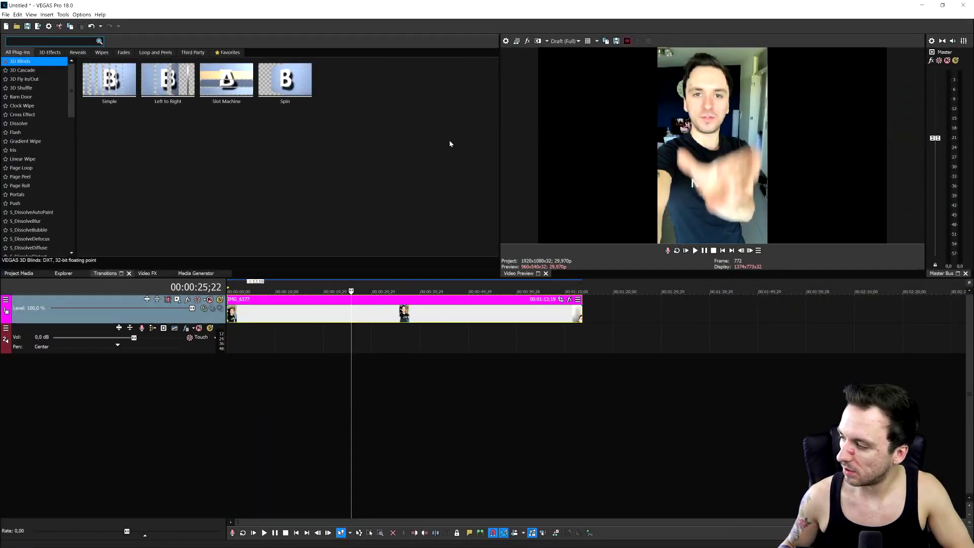
Scrub the IMG_6377 clip at several points between about 17 and 40 seconds.
click(392, 316)
click(405, 316)
click(421, 319)
click(435, 317)
click(451, 317)
click(391, 317)
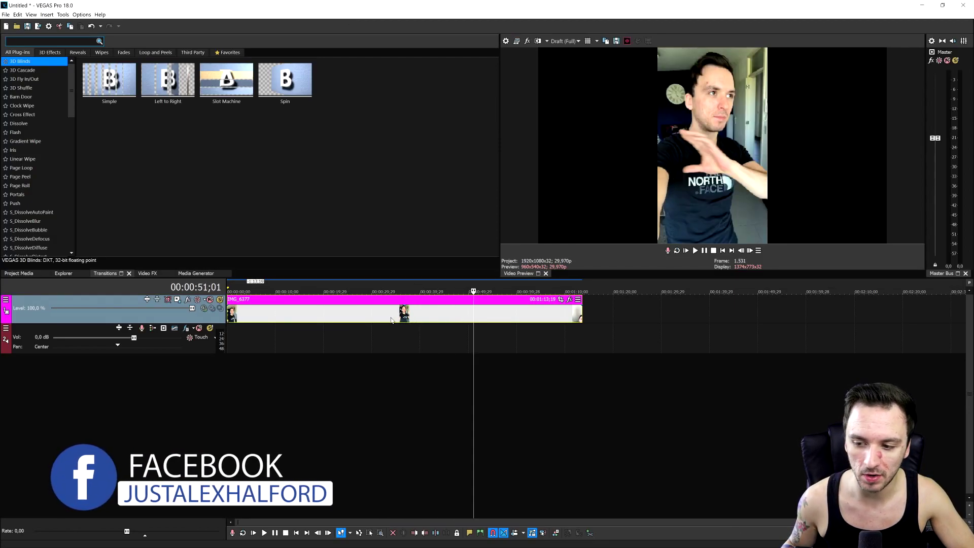
click(310, 317)
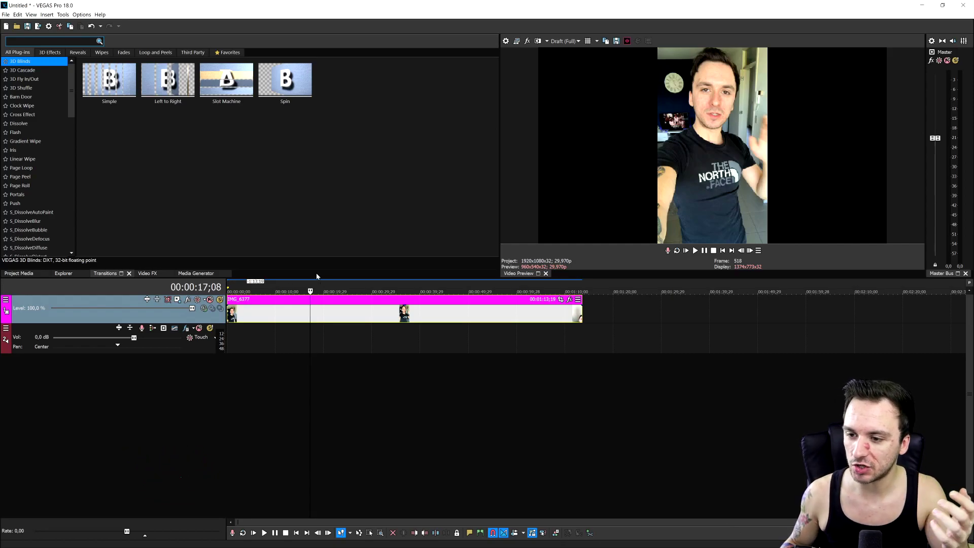
click(357, 309)
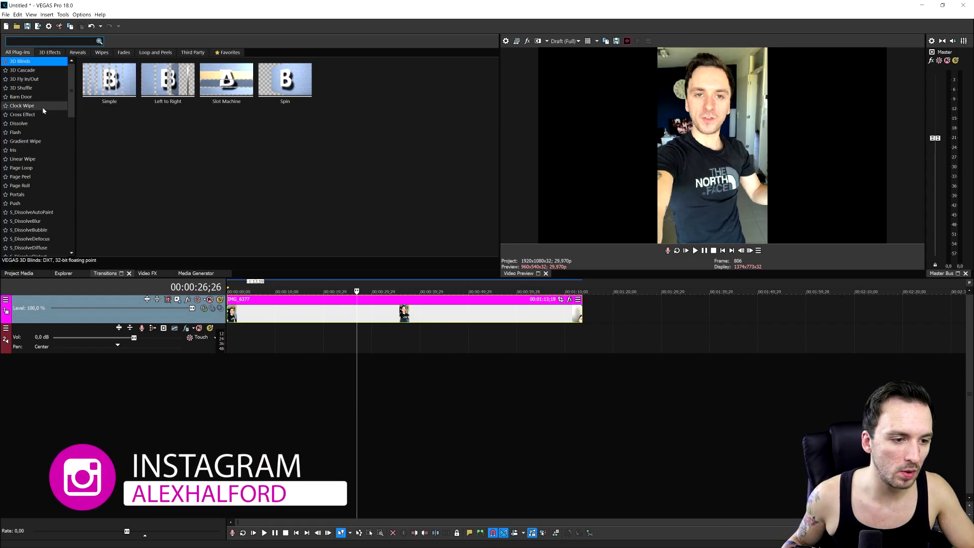
click(419, 311)
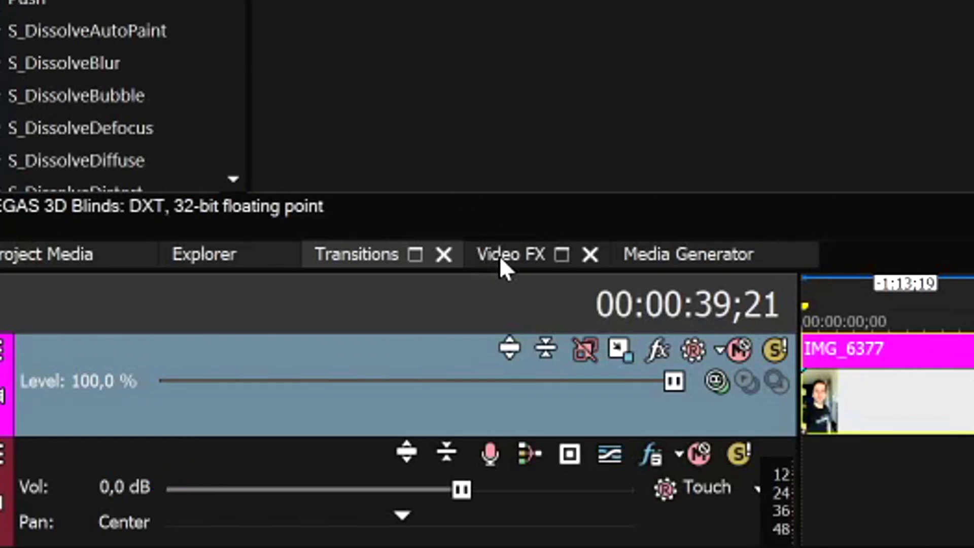
Apply the Black Bar Fill (Default) preset from Video FX to the IMG_6377 clip.
click(144, 273)
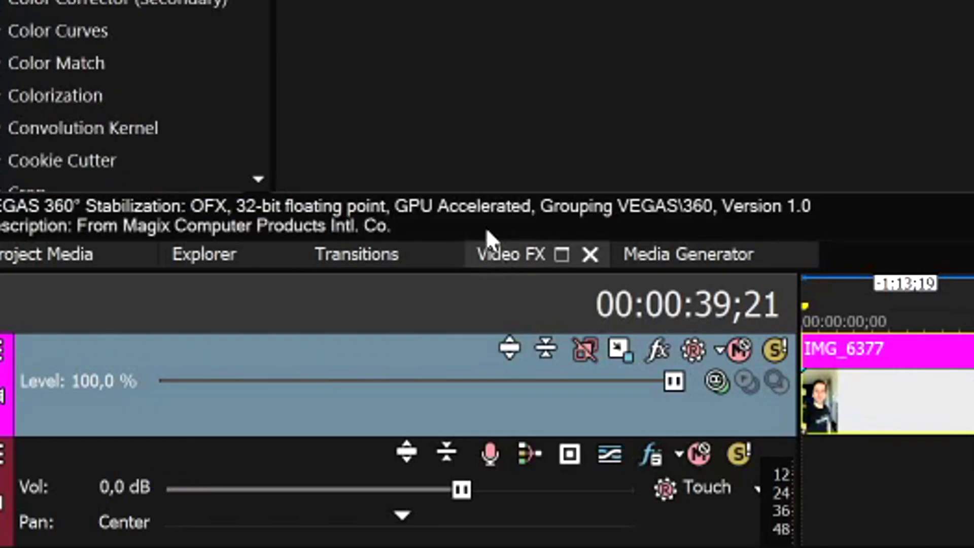
click(561, 254)
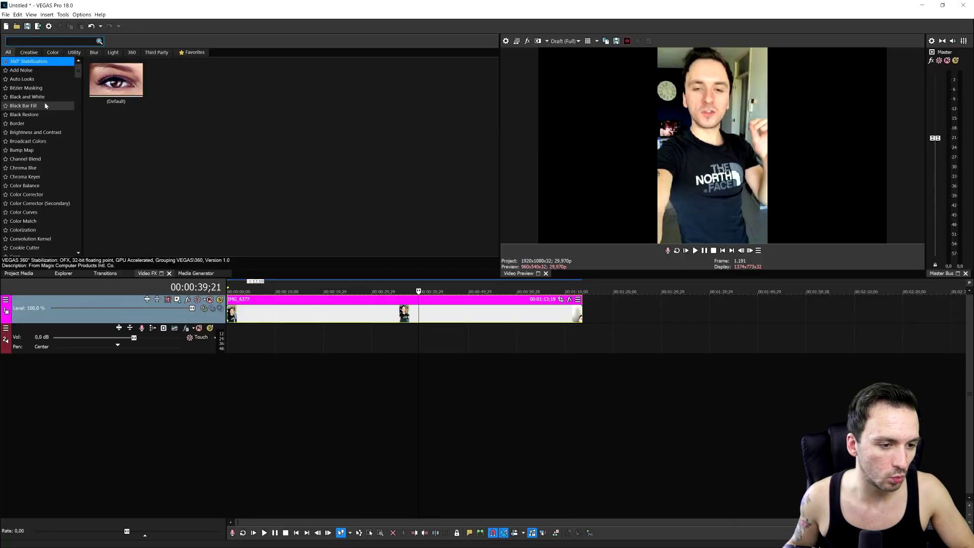
click(92, 214)
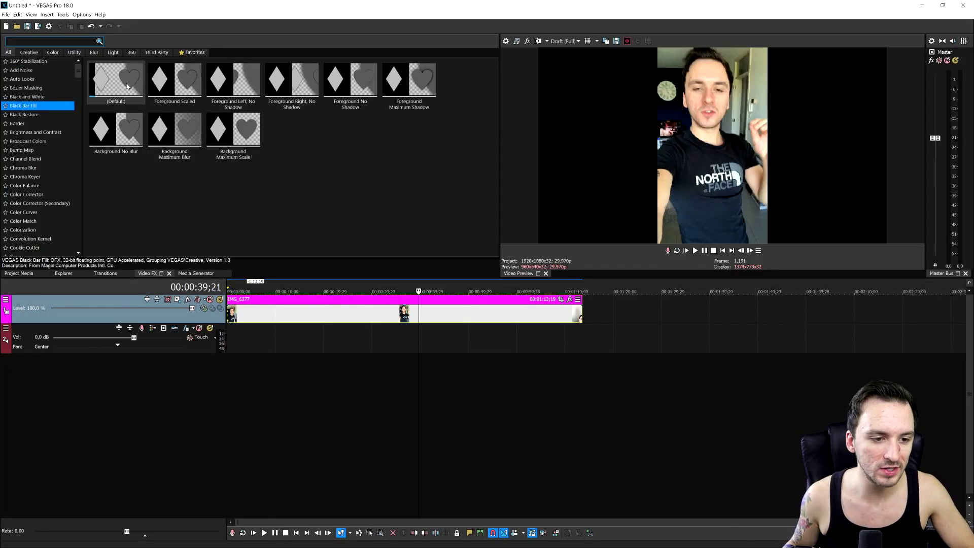
drag(120, 87, 411, 317)
drag(521, 77, 597, 280)
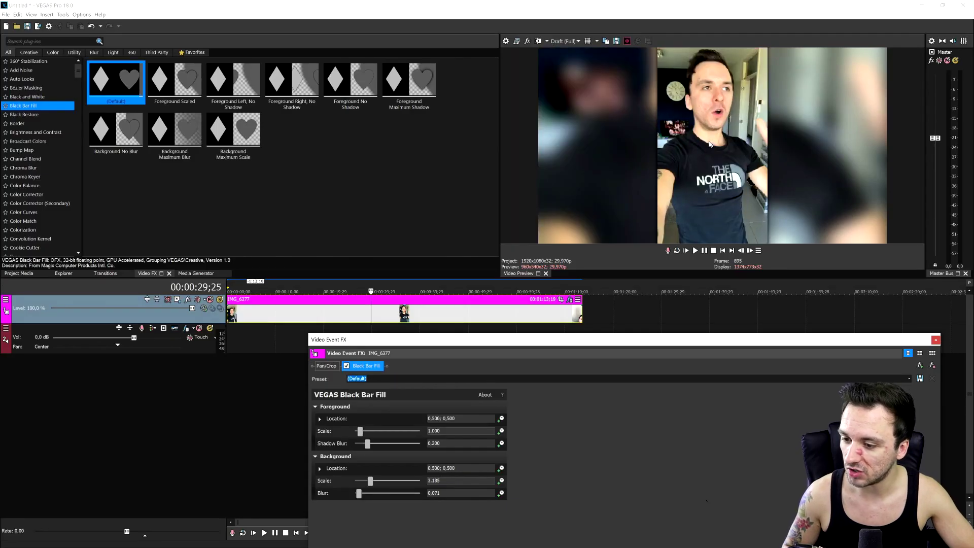
Switch off Black Bar Fill to compare, and undo an accidental second Black Bar Fill.
click(347, 367)
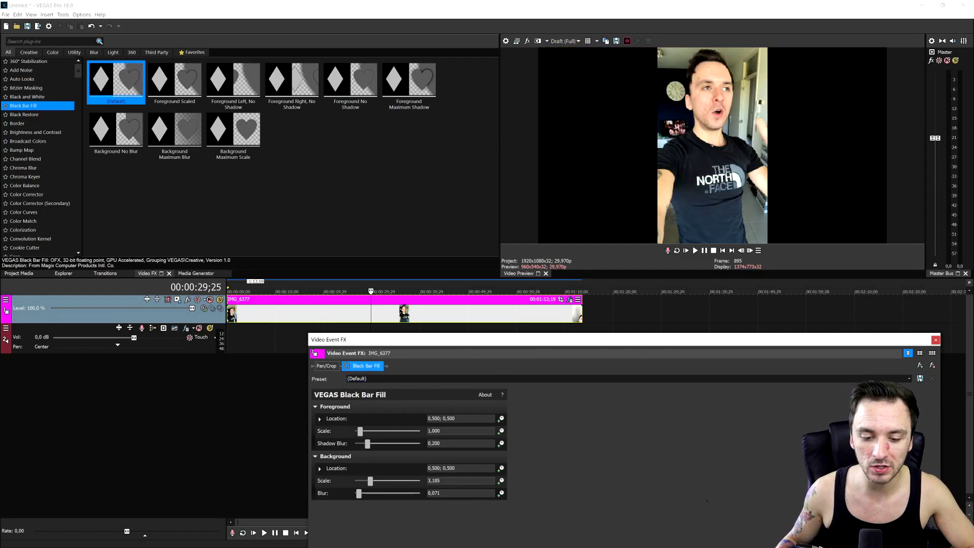
drag(335, 286, 396, 314)
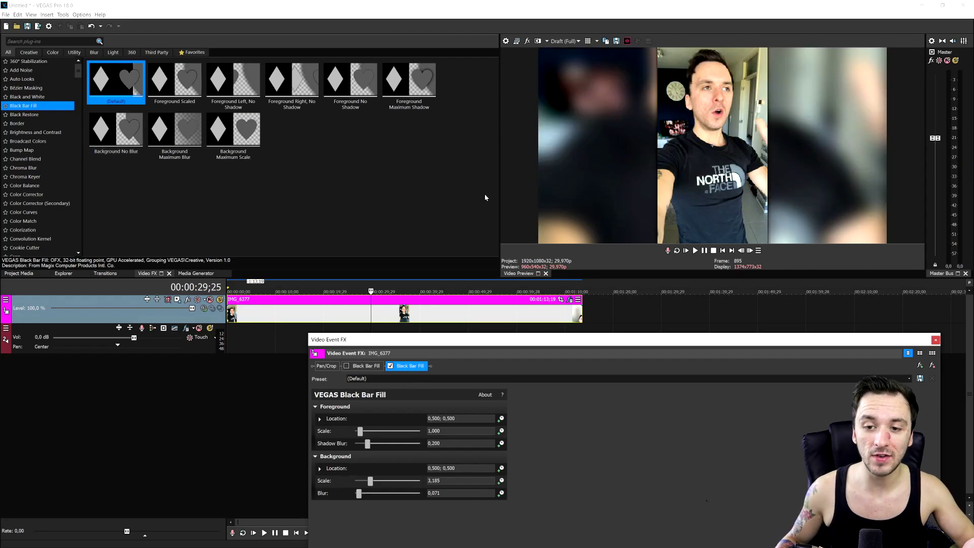
key(ctrl+z)
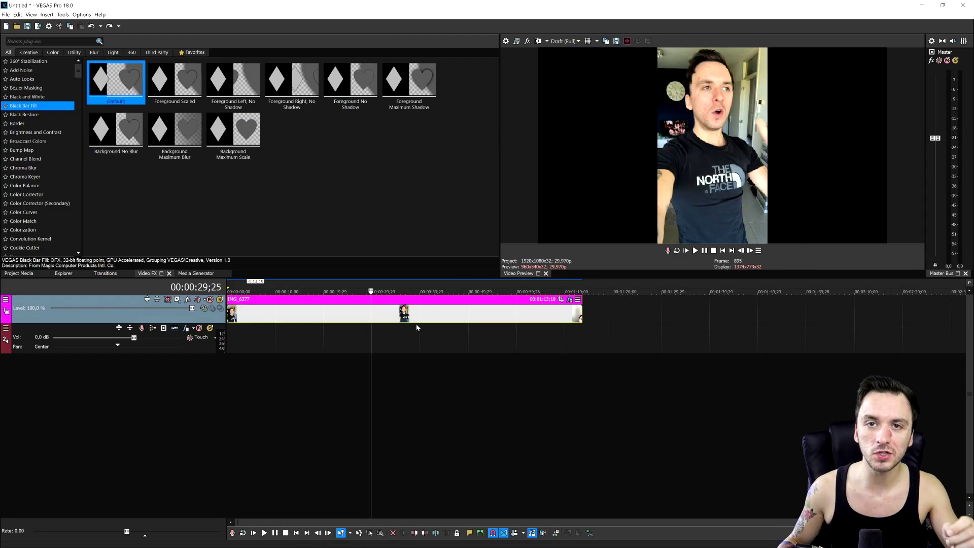
Duplicate the video track and enlarge Track 2's video in Track Motion to fill the sides.
right_click(200, 318)
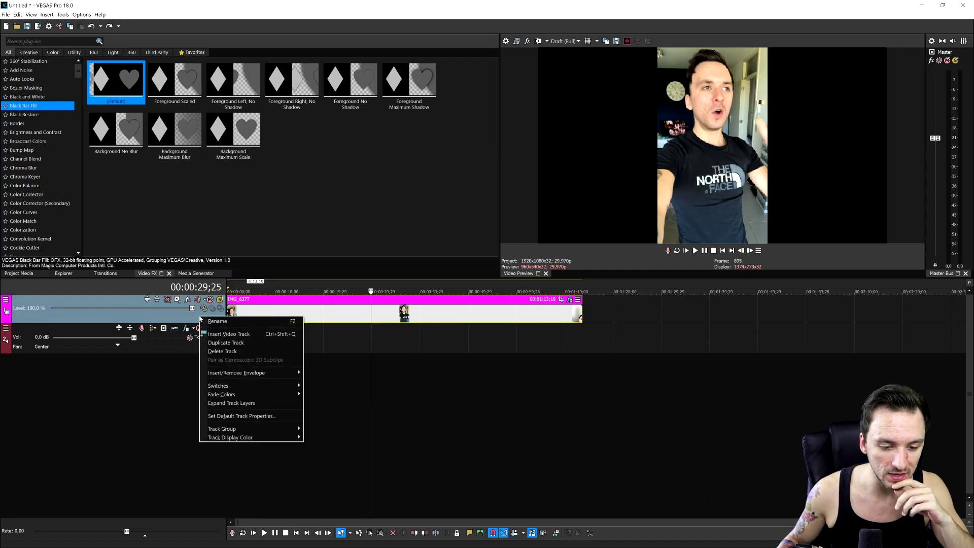
click(252, 344)
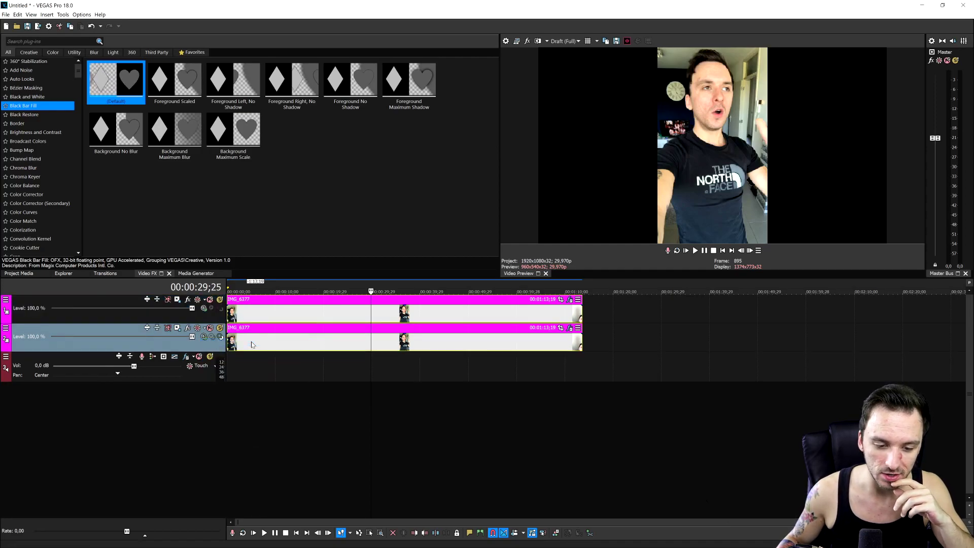
click(178, 329)
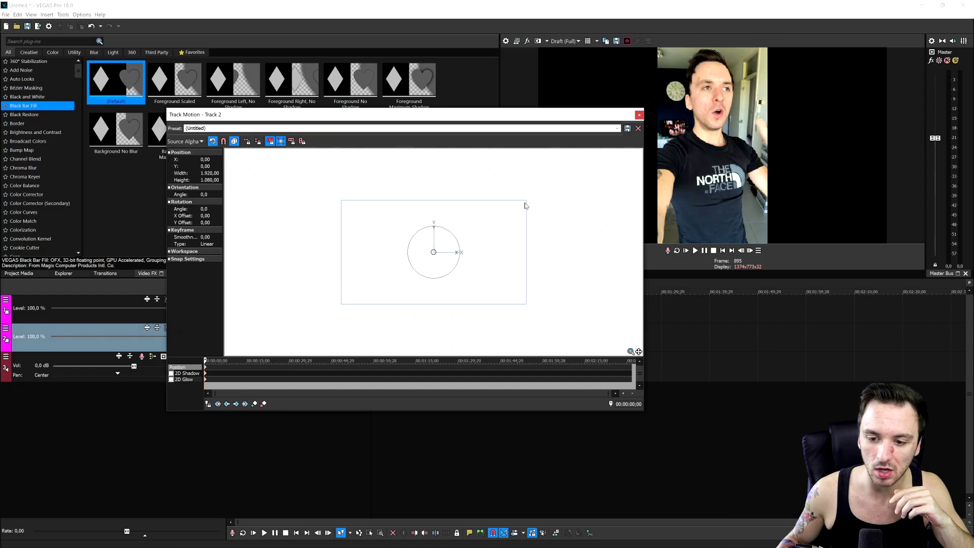
drag(526, 201, 756, 112)
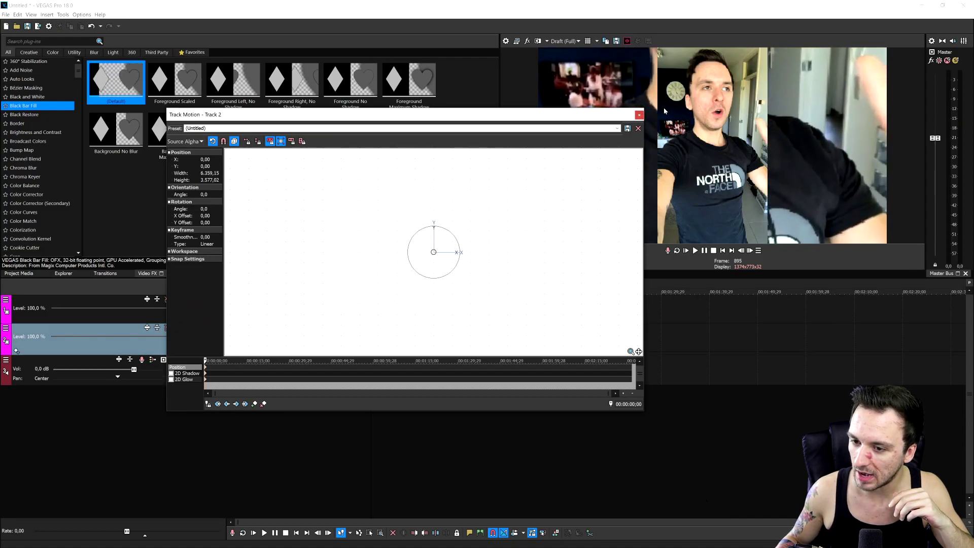
click(640, 115)
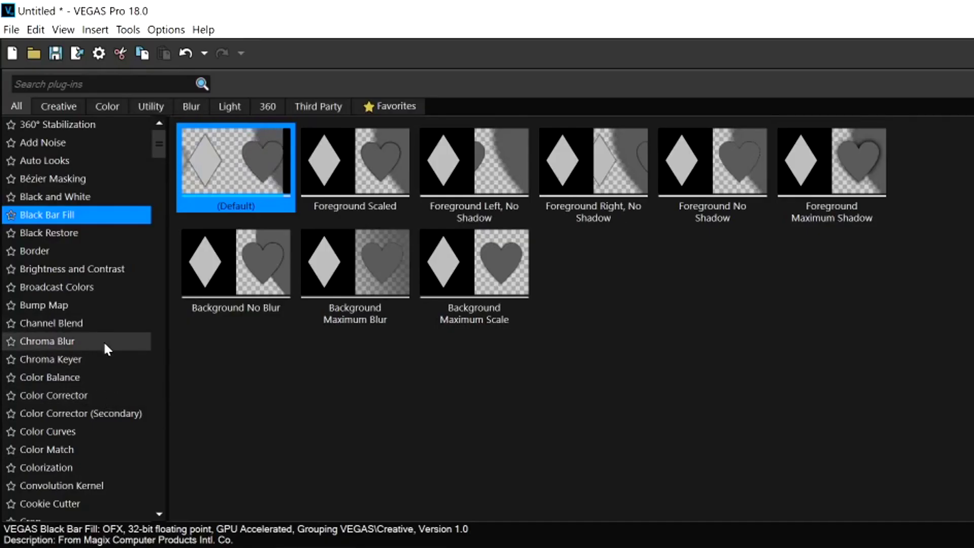
Apply the Gaussian Blur Medium Blur preset to the lower track's copy and preview it.
scroll(90, 497, down, 6)
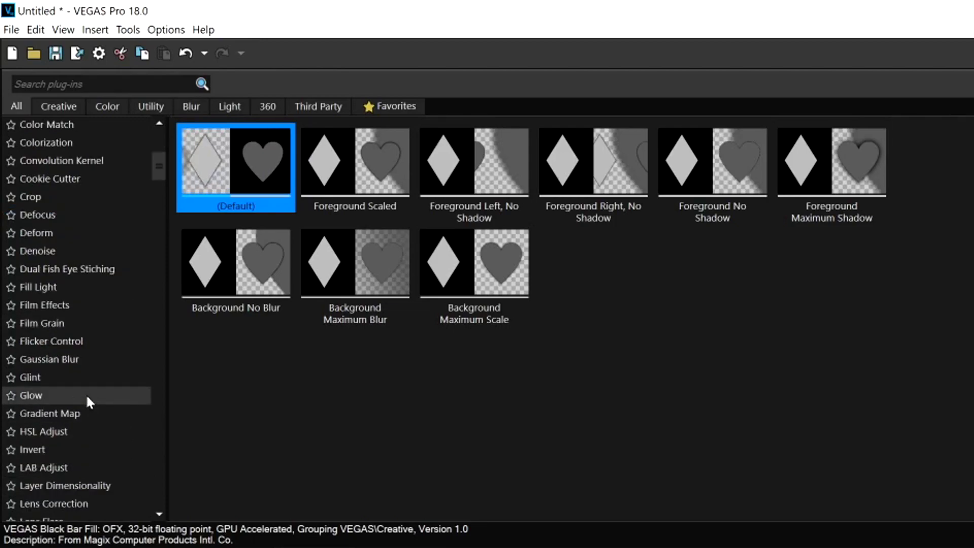
click(87, 361)
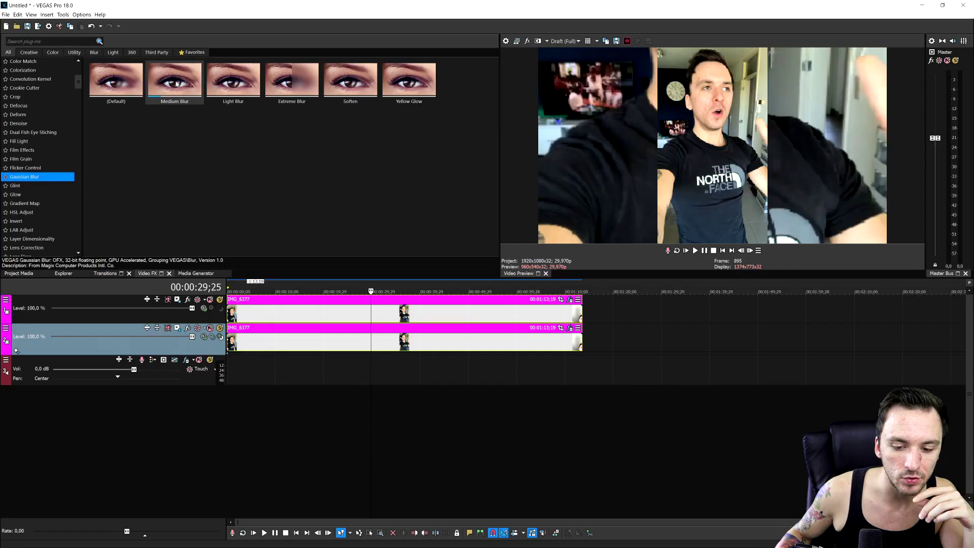
drag(176, 84, 396, 343)
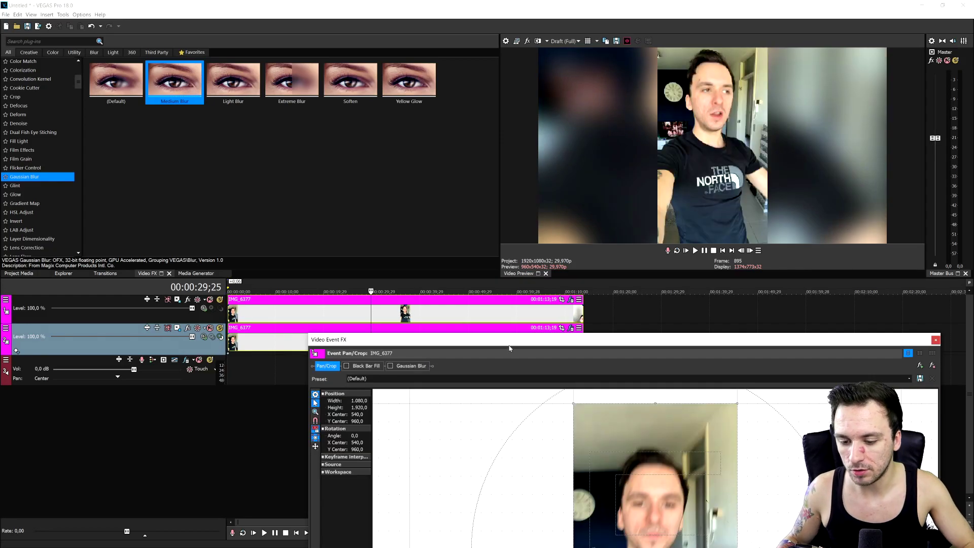
drag(510, 348, 534, 384)
click(350, 291)
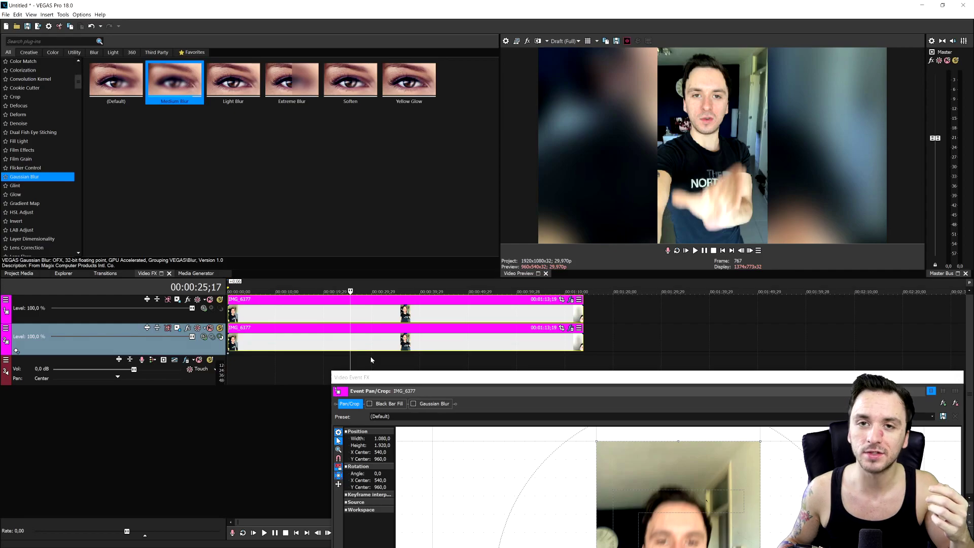
Delete the blurred duplicate clip event from the timeline.
click(330, 350)
key(Delete)
scroll(53, 107, up, 6)
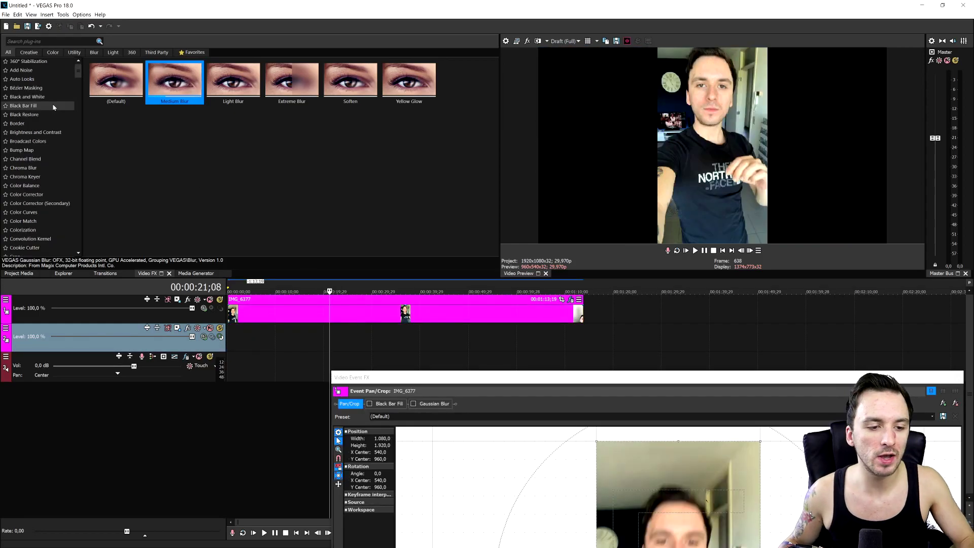
Apply the Black Bar Fill (Default) preset to IMG_6377 again.
click(53, 106)
drag(116, 81, 330, 309)
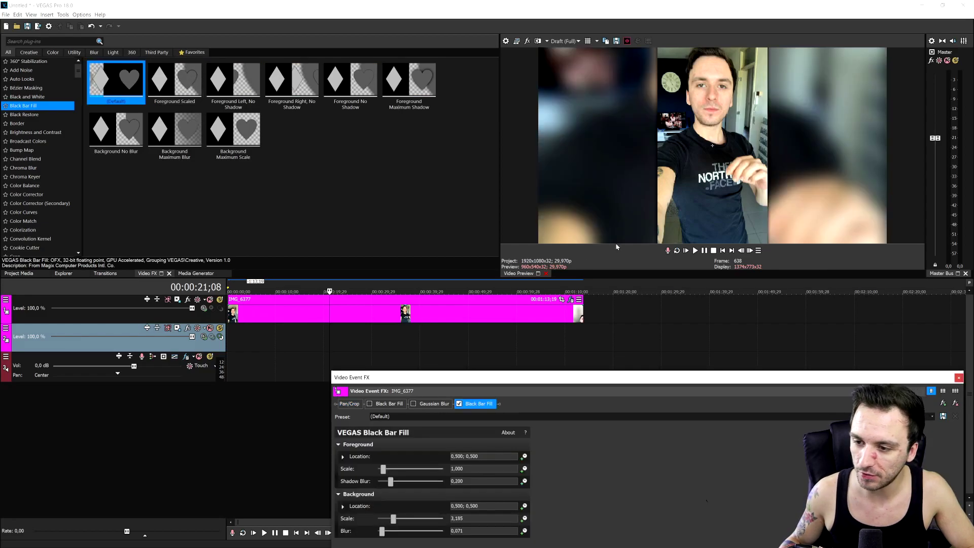
click(354, 281)
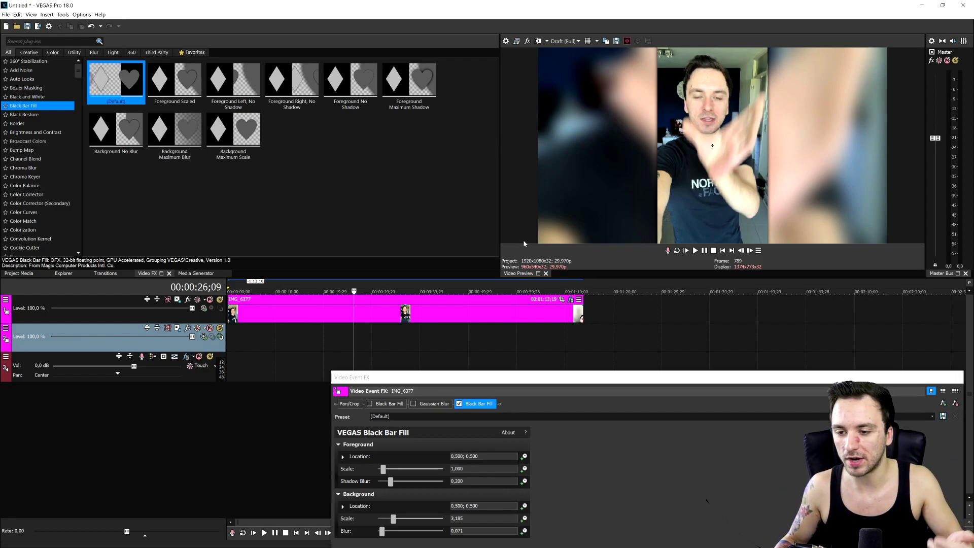
Scrub the clip between about 31 and 45 seconds to check the blurred side fill.
click(378, 290)
click(402, 290)
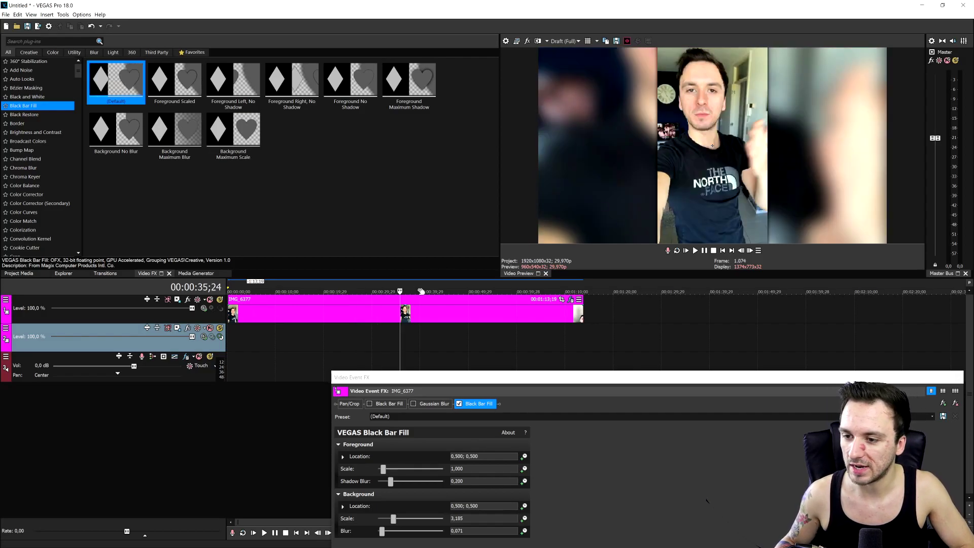
click(420, 290)
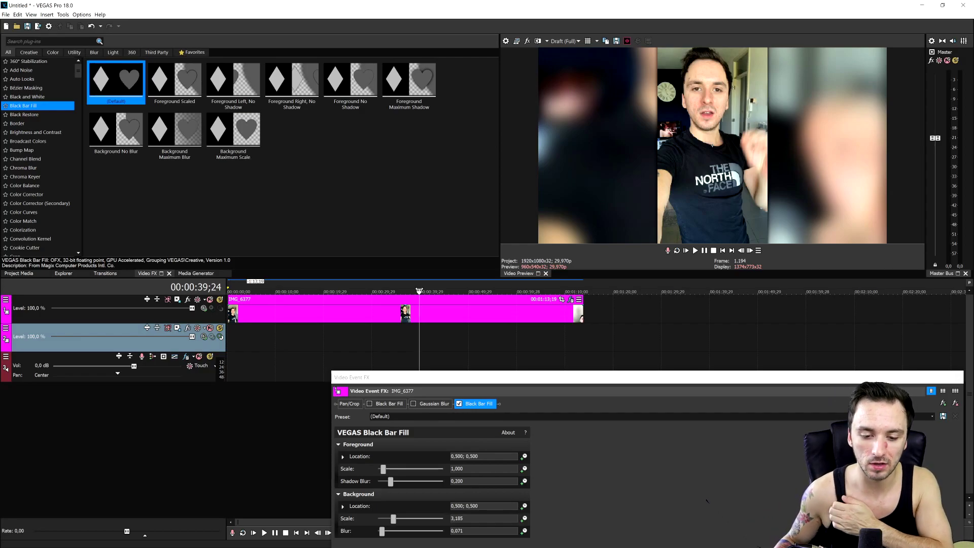
click(383, 310)
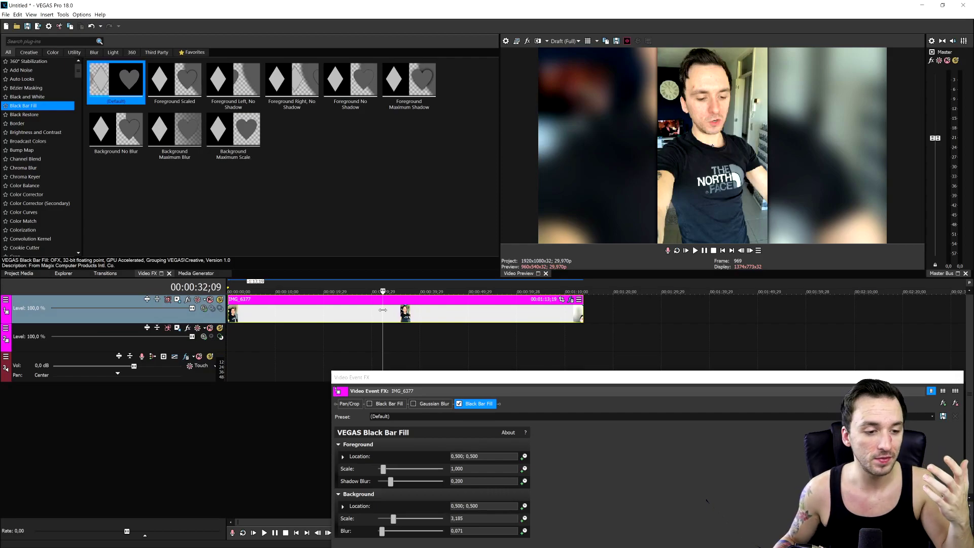
click(448, 308)
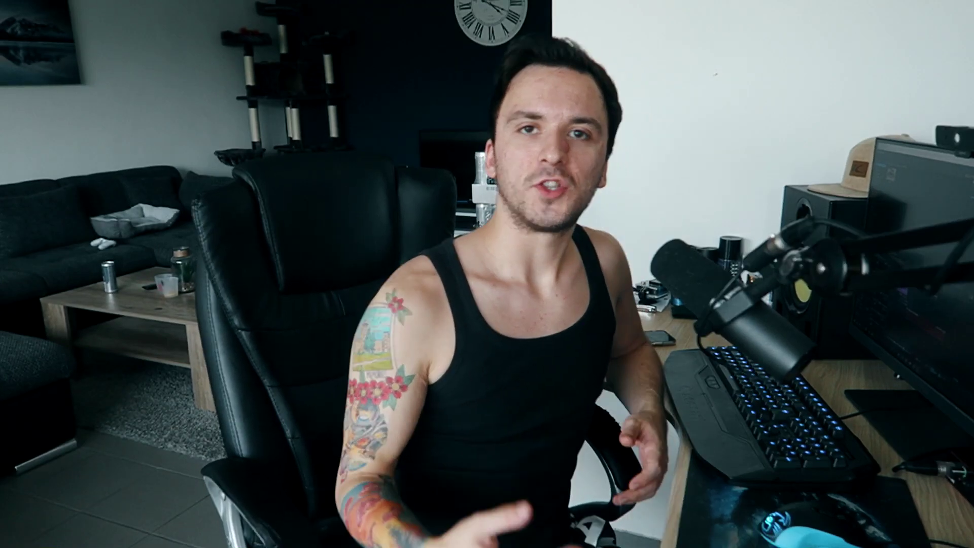